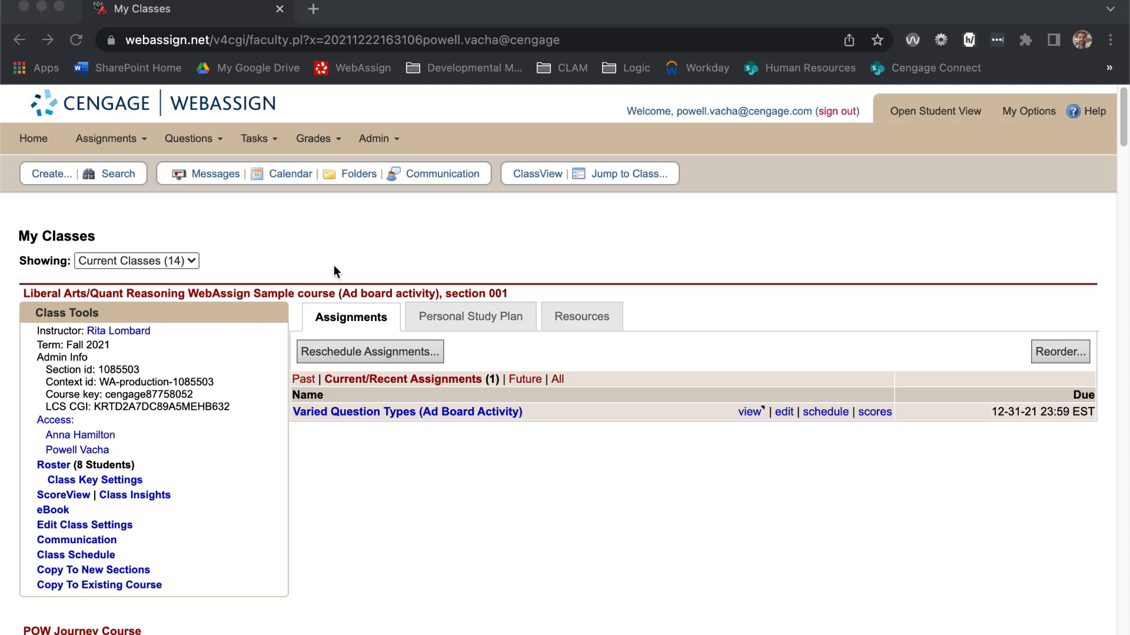
# - Create a new question and name it "Multimode Question Sample"
pyautogui.click(45, 179)
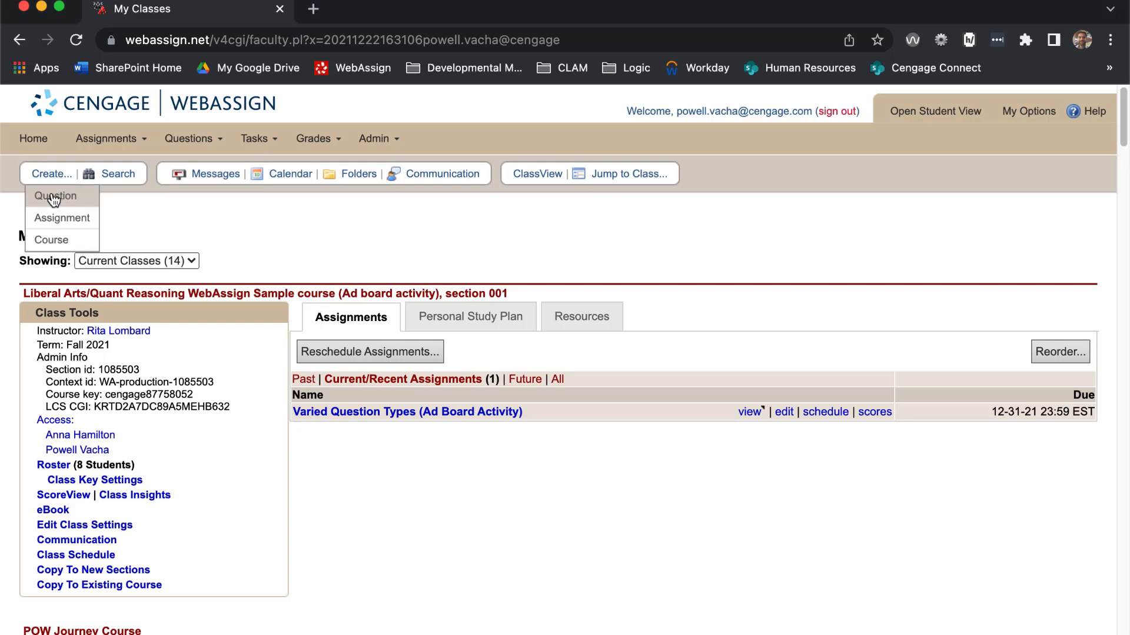
pyautogui.click(54, 199)
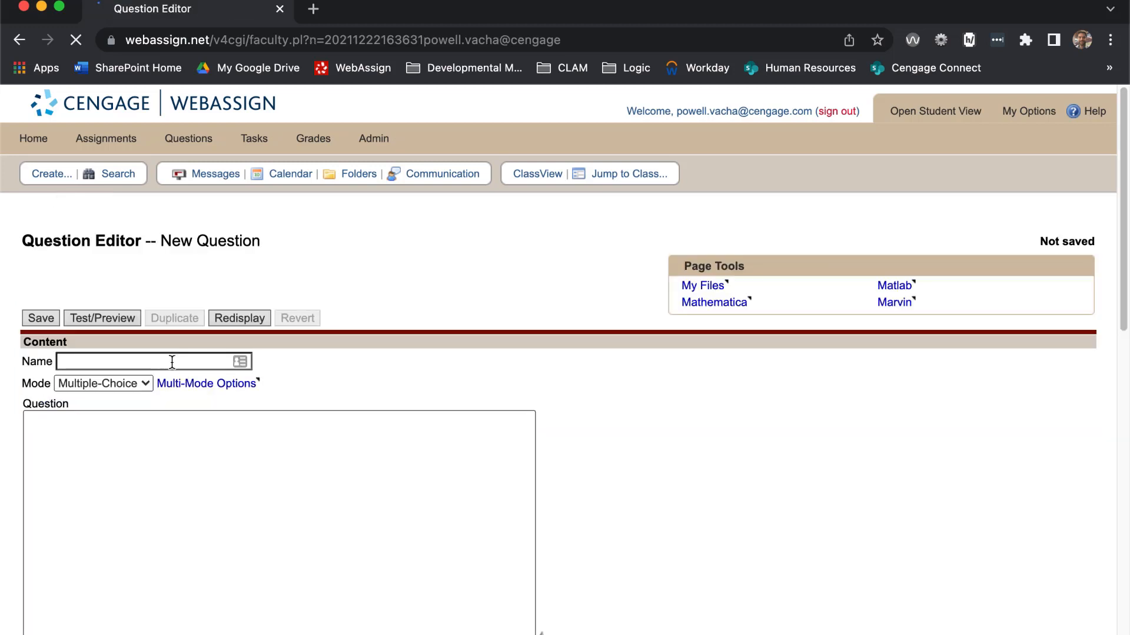
pyautogui.click(172, 362)
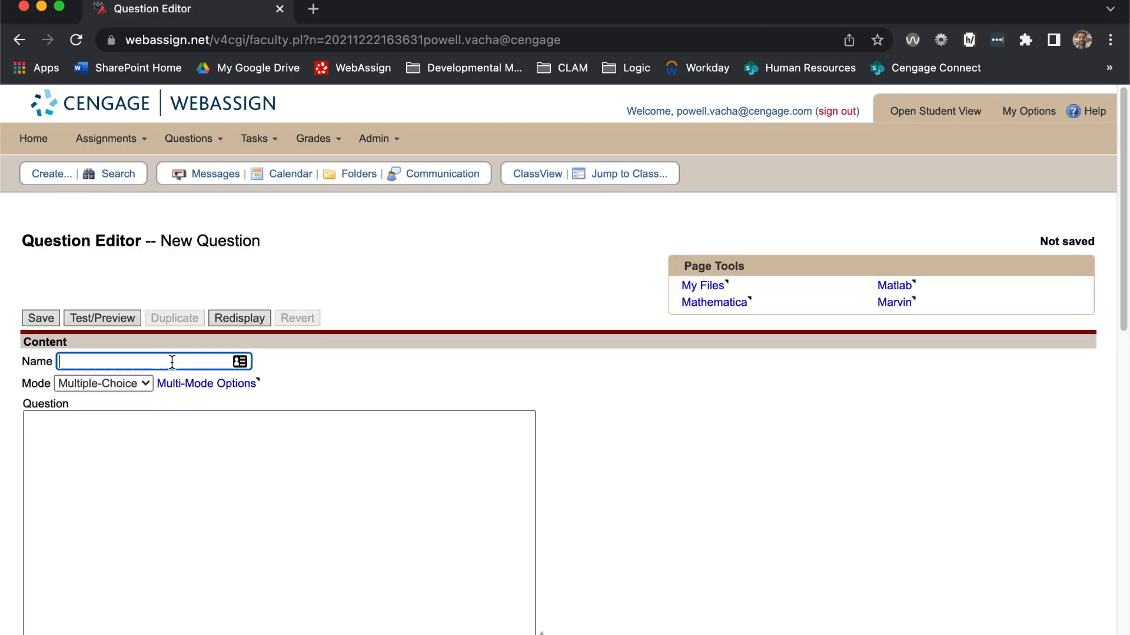
pyautogui.write('Multim')
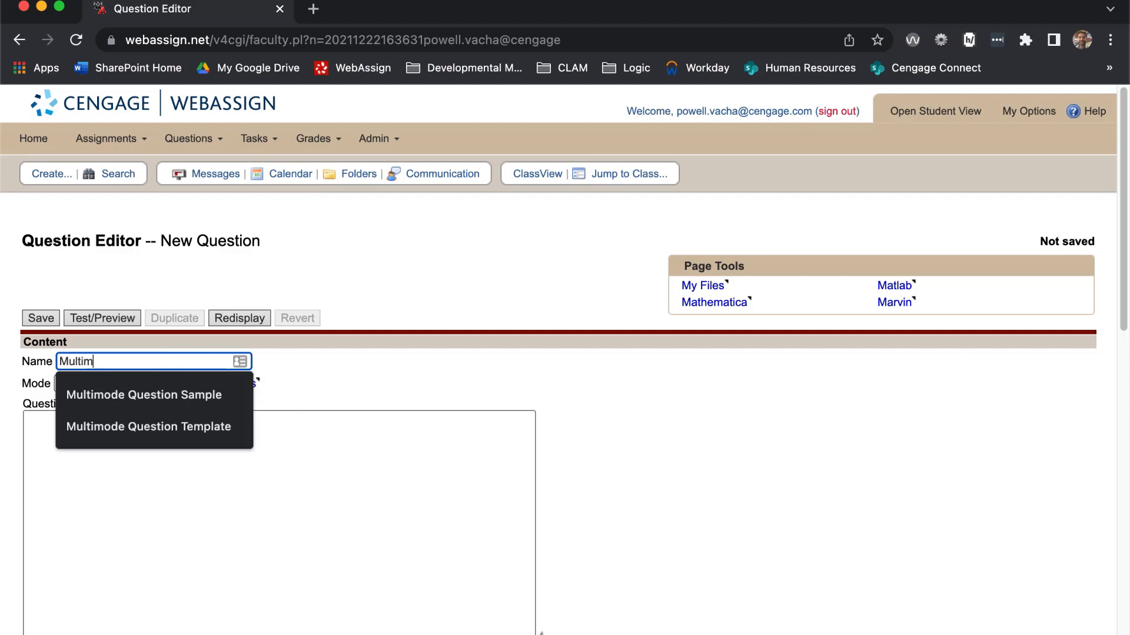
pyautogui.write('ode Question Sample')
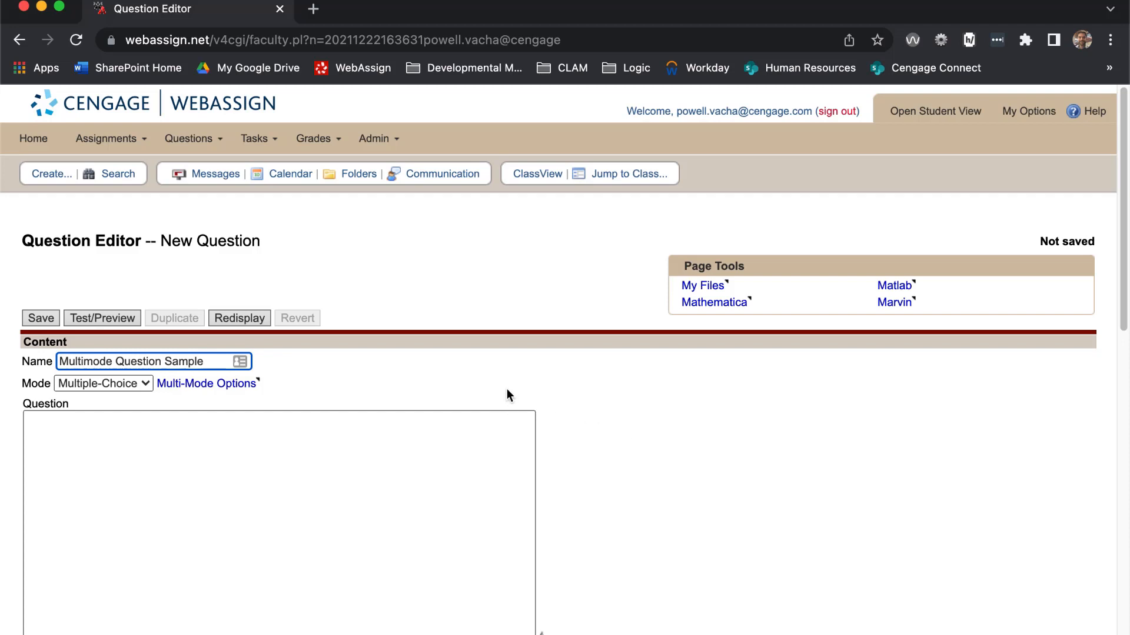
# - Make the question multi-mode with Multiple-Choice followed by Essay, and save the mode options
pyautogui.click(203, 384)
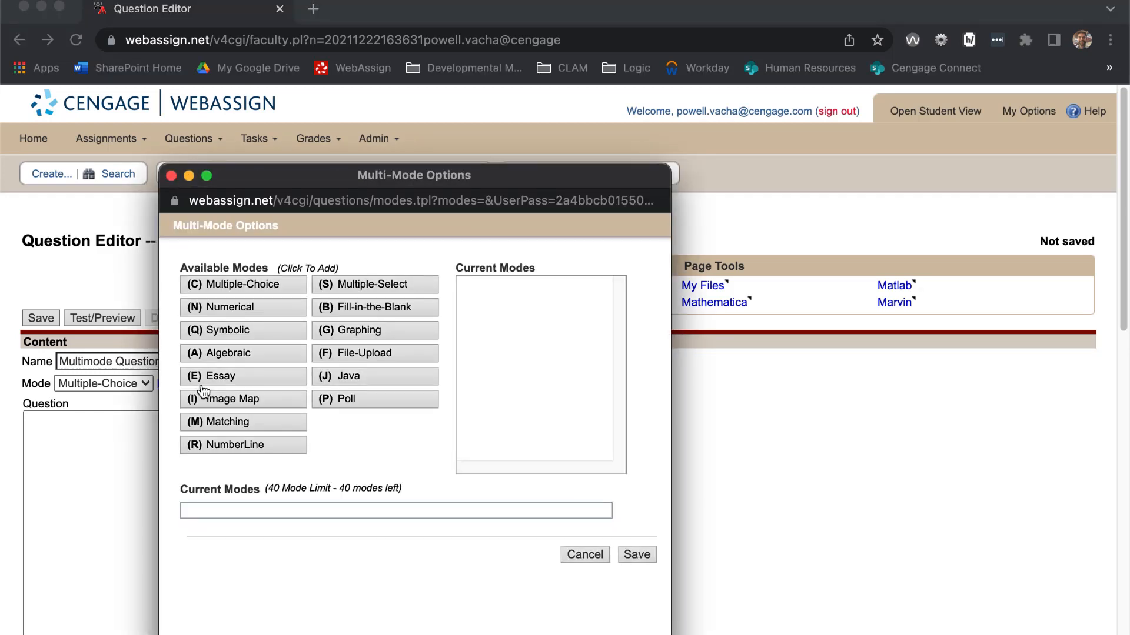
pyautogui.click(224, 286)
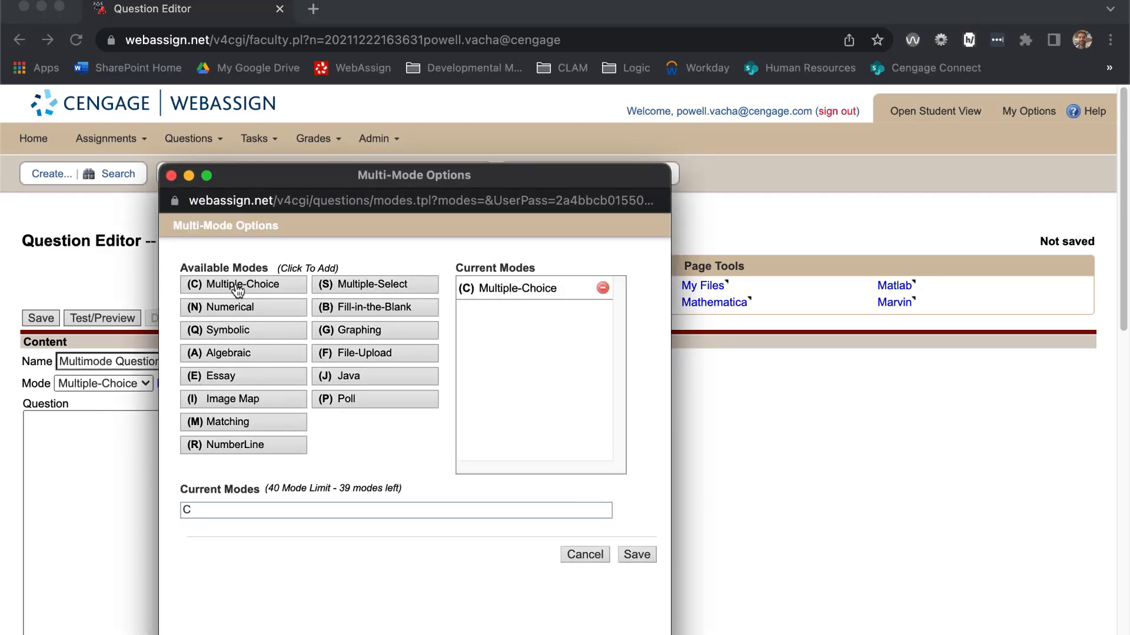
pyautogui.click(213, 379)
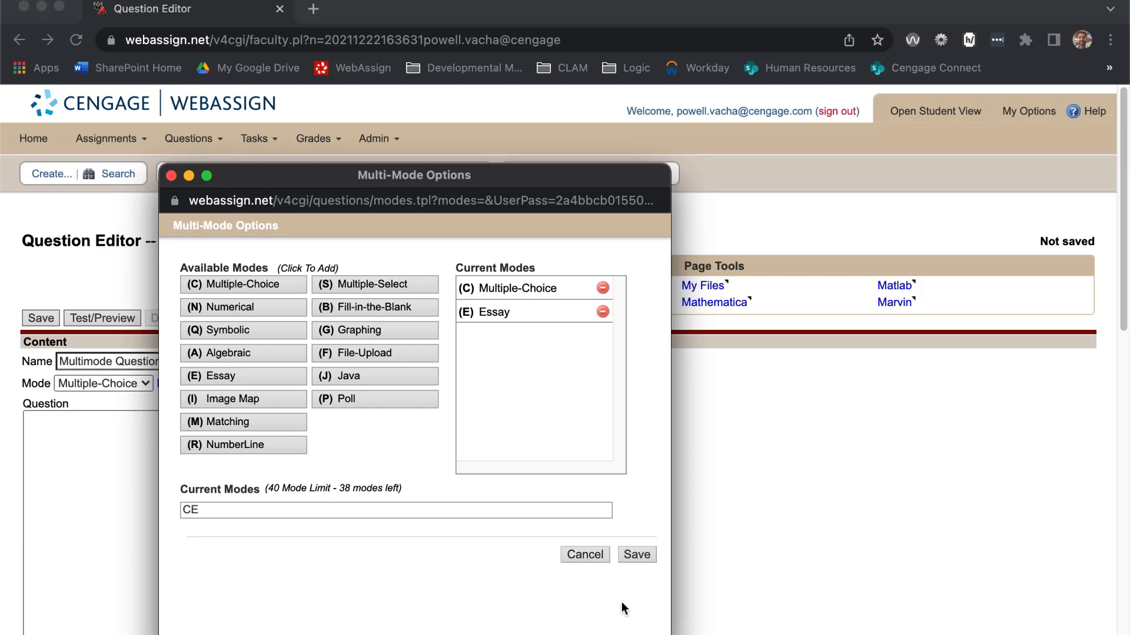
pyautogui.click(635, 555)
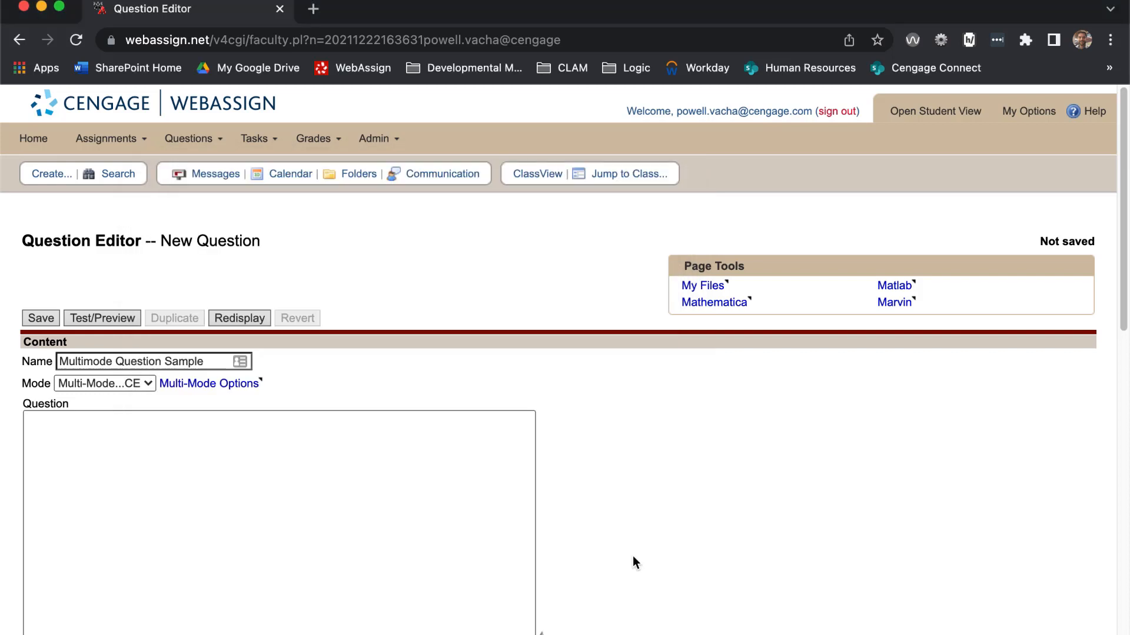
# - Enter "1 is a prime number. <_>" as the question text, including the answer placeholder
pyautogui.scroll(-3, 679, 499)
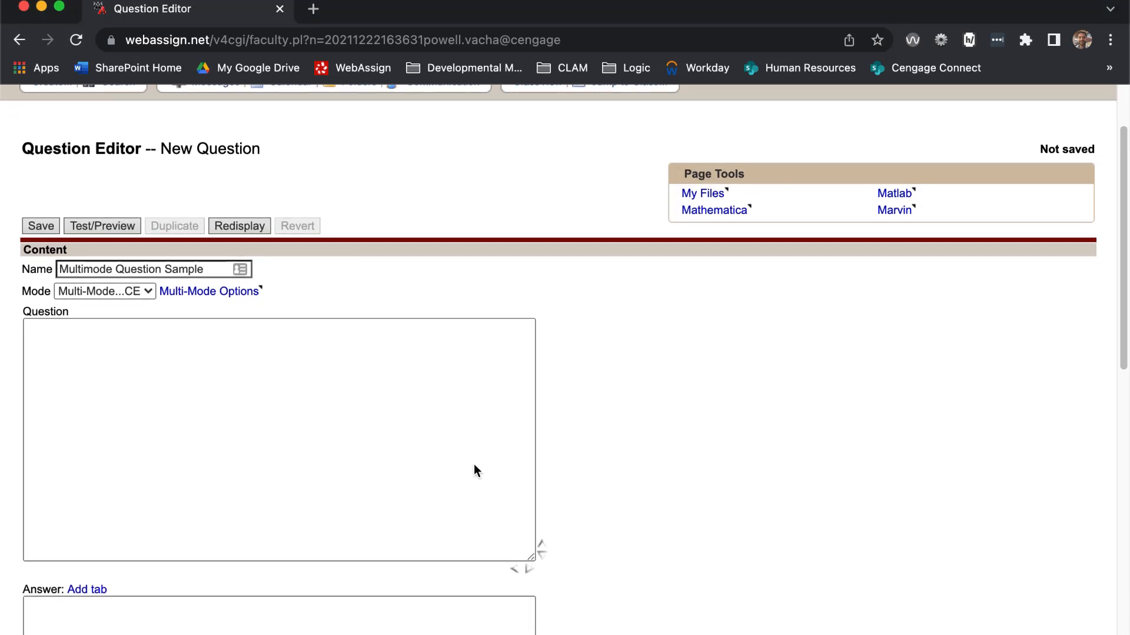
pyautogui.click(169, 377)
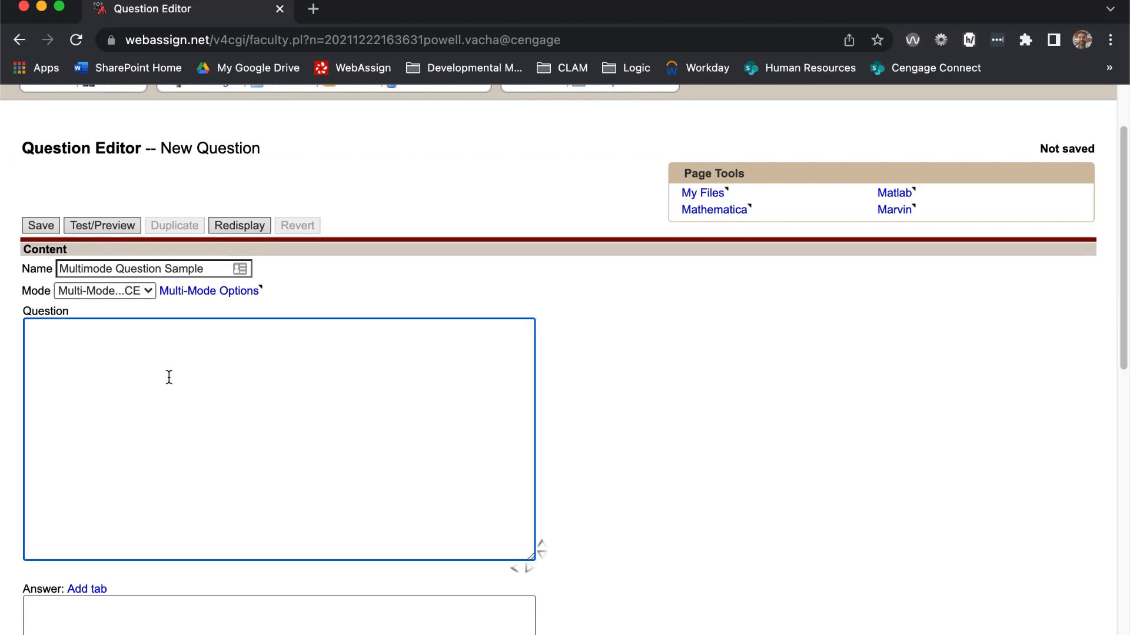
pyautogui.write('1 is a prime number')
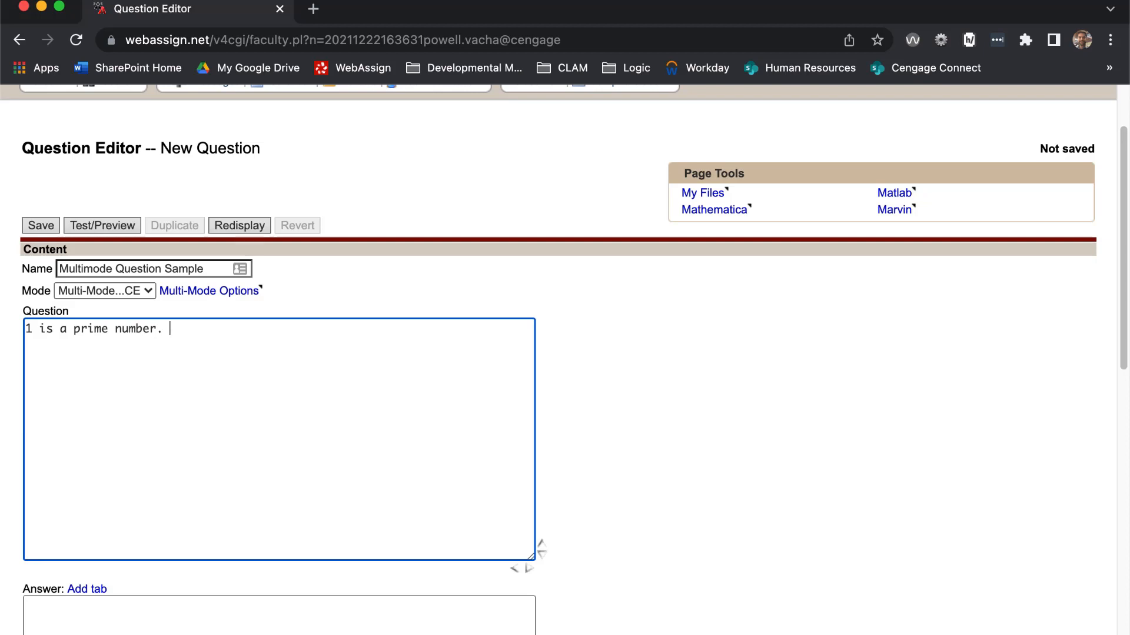
pyautogui.write('. <_>')
# - Begin the Answer with the ordering code "<eqn $ORDERED=1; ''>"
pyautogui.scroll(-3, 623, 417)
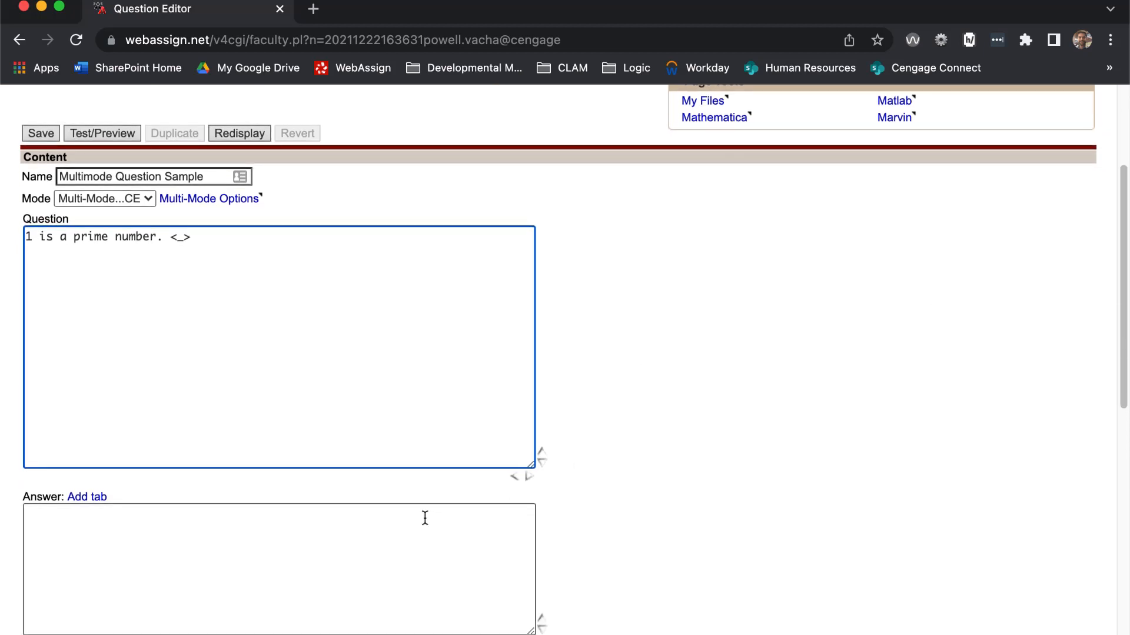
pyautogui.click(425, 517)
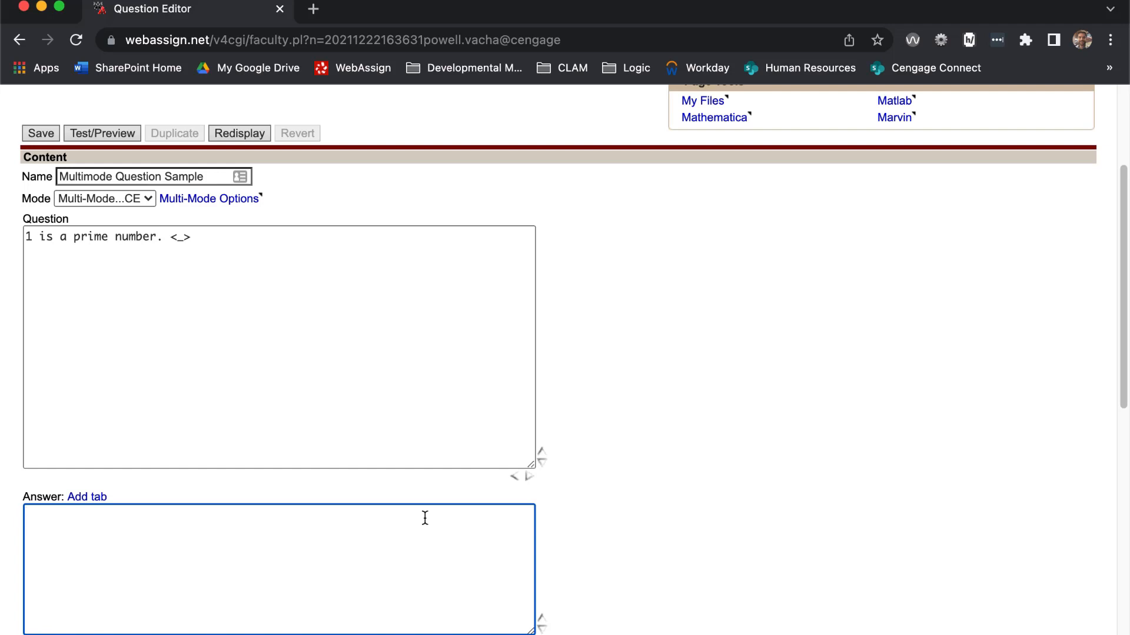
pyautogui.write('<eqn $ORDERED')
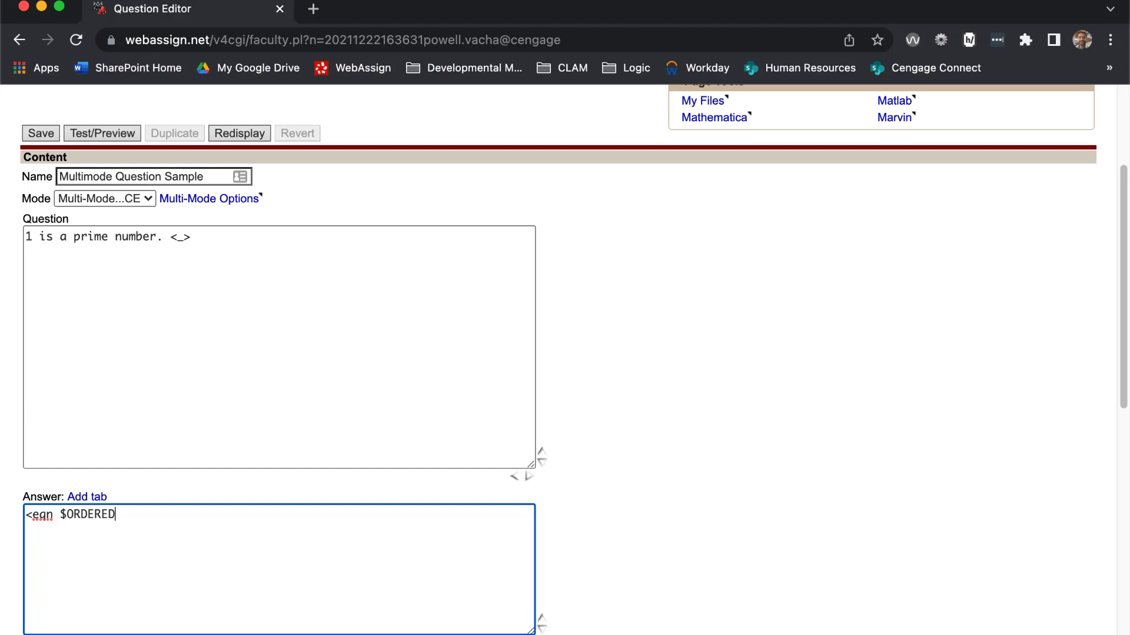
pyautogui.write("=1; ''>True")
# - Add the choices True, directly after the ordering code, and False on its own line, and set $ORDERED to 2
pyautogui.press('Return')
pyautogui.write('False')
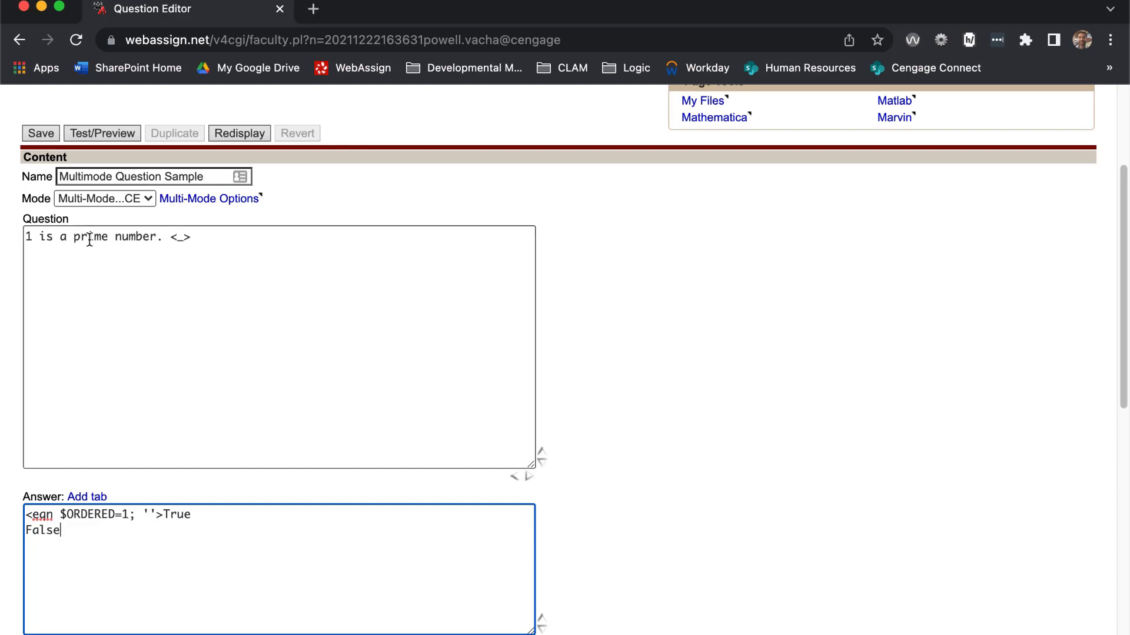
pyautogui.doubleClick(125, 515)
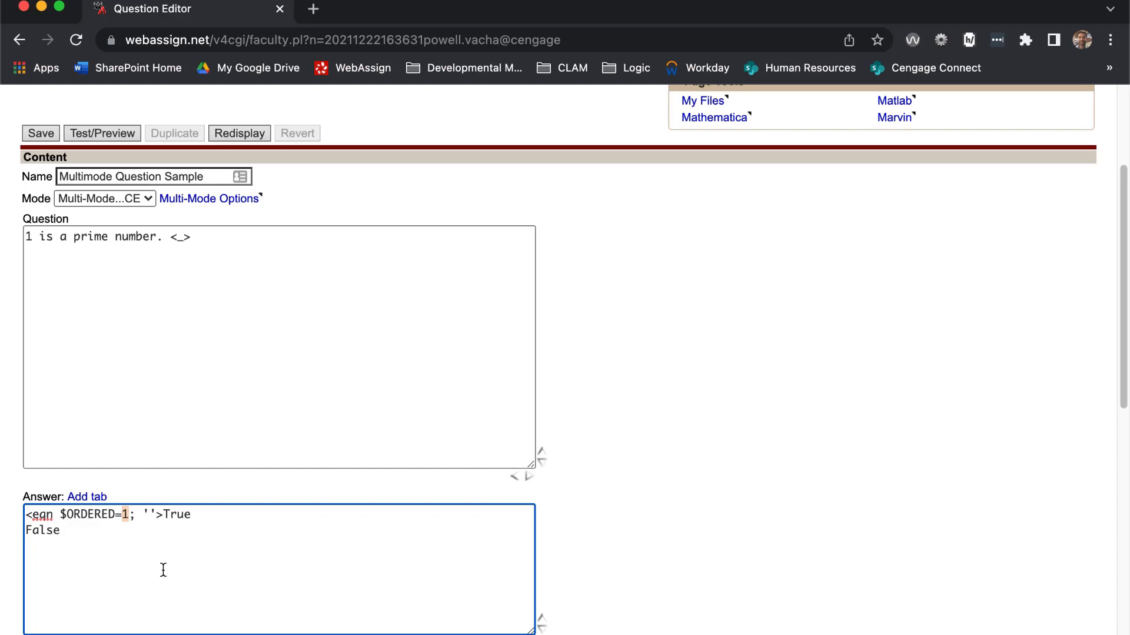
pyautogui.write('2')
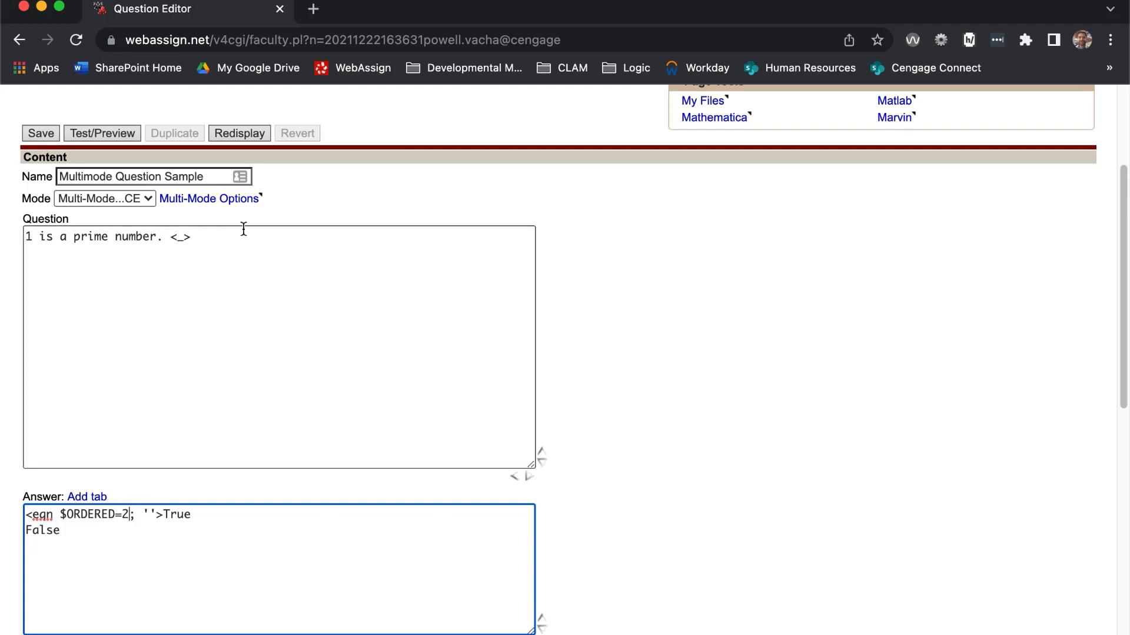
# - Add a "<SECTION>" line below the prime number statement in the Question text
pyautogui.click(268, 246)
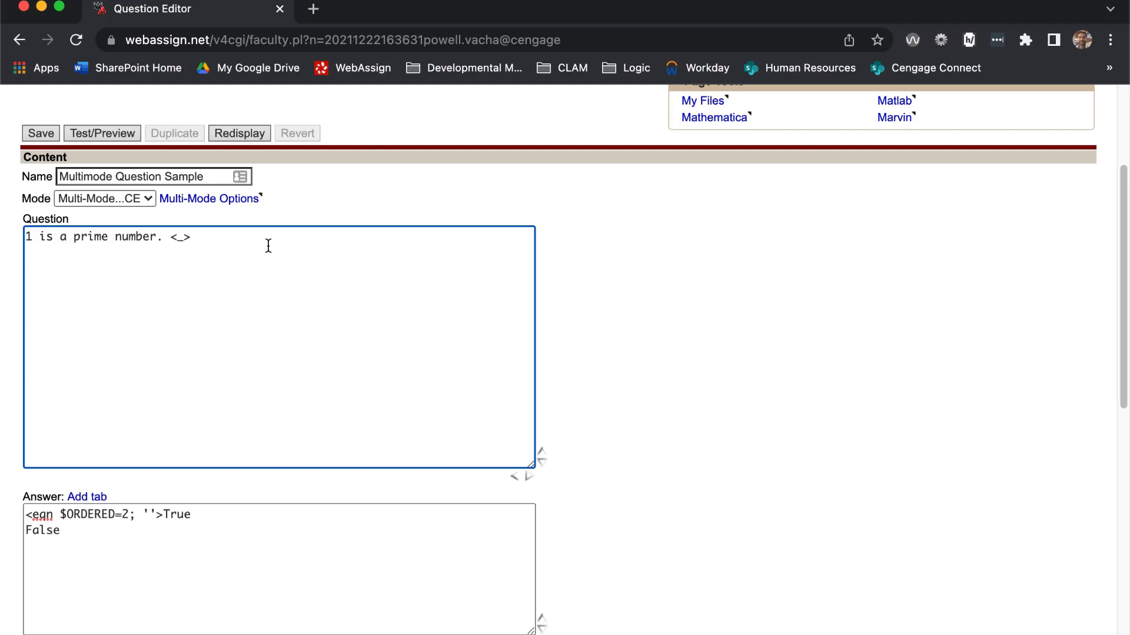
pyautogui.press('Return')
pyautogui.write('<SECTION>')
# - Add a matching "<SECTION>" line below the False choice in the Answer
pyautogui.click(313, 538)
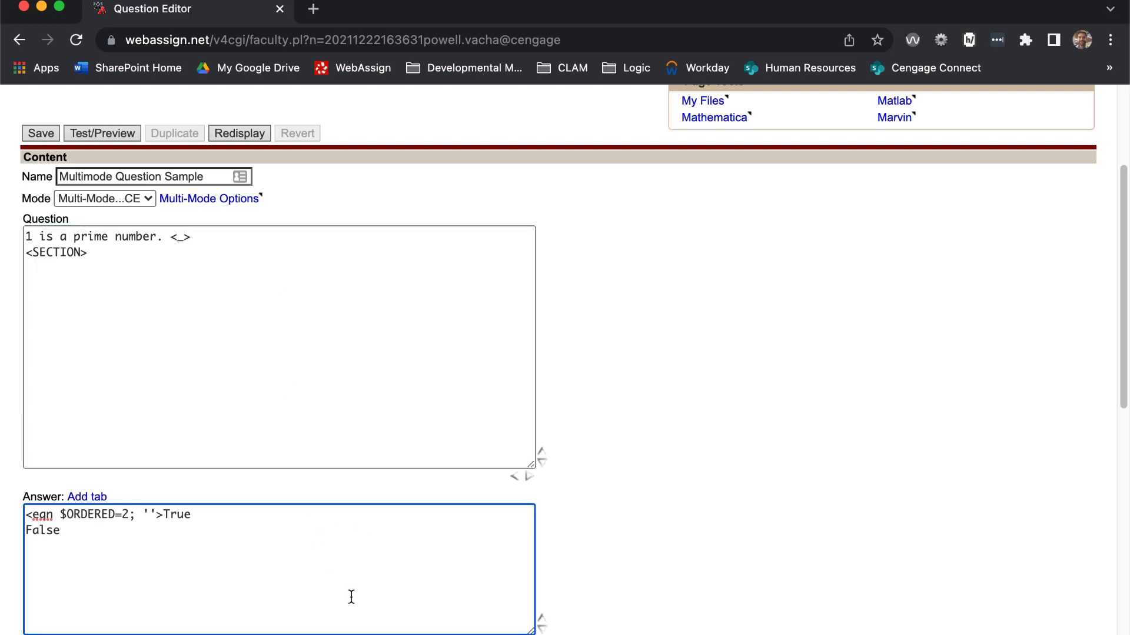
pyautogui.press('Return')
pyautogui.write('<SECTION>')
# - Add the essay prompt "Please explain your answer. <_>" below the section tag in the Question text
pyautogui.click(304, 328)
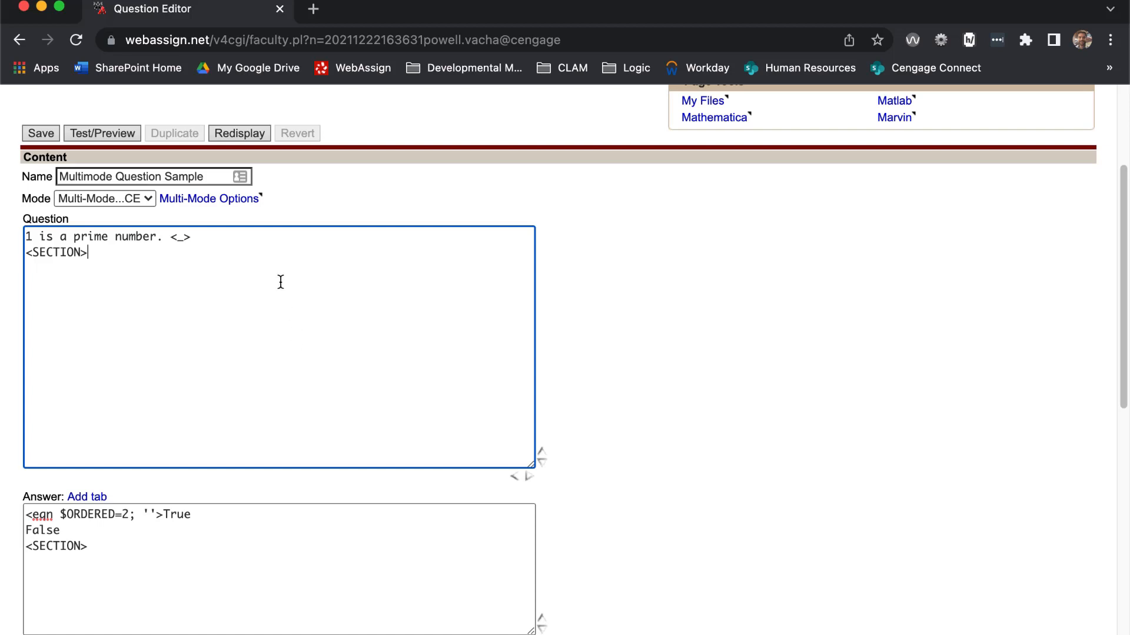
pyautogui.press('Return')
pyautogui.write('Please explain your answer.')
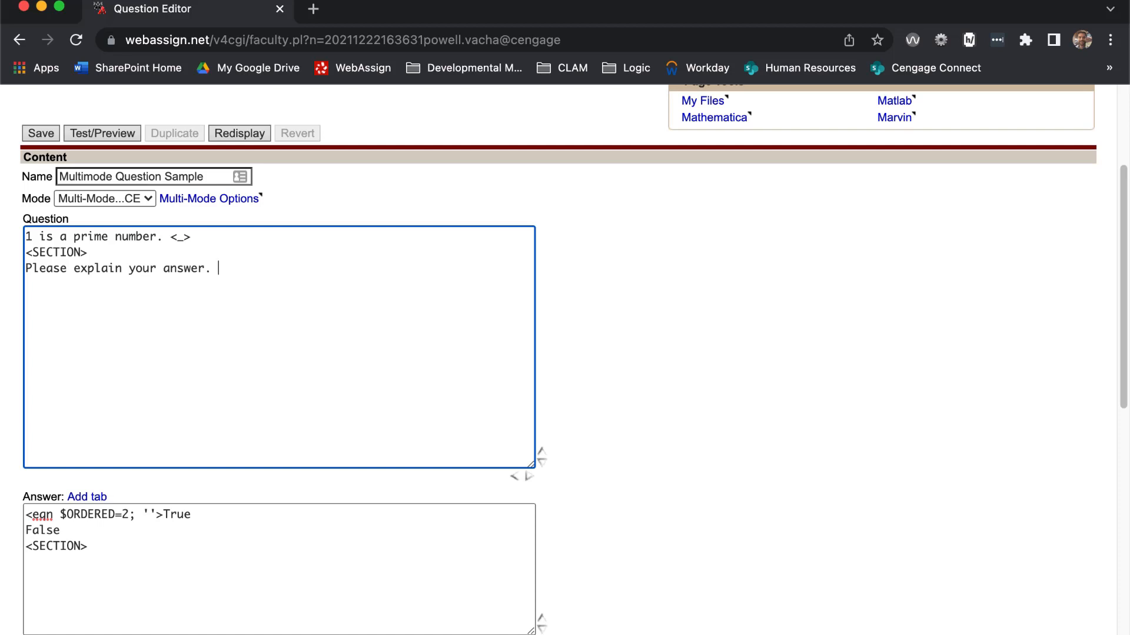
pyautogui.write(' <_>')
# - Add the essay box size code "<eqn $rows=3; $cols=60; ''>" below the section tag in the Answer
pyautogui.click(173, 572)
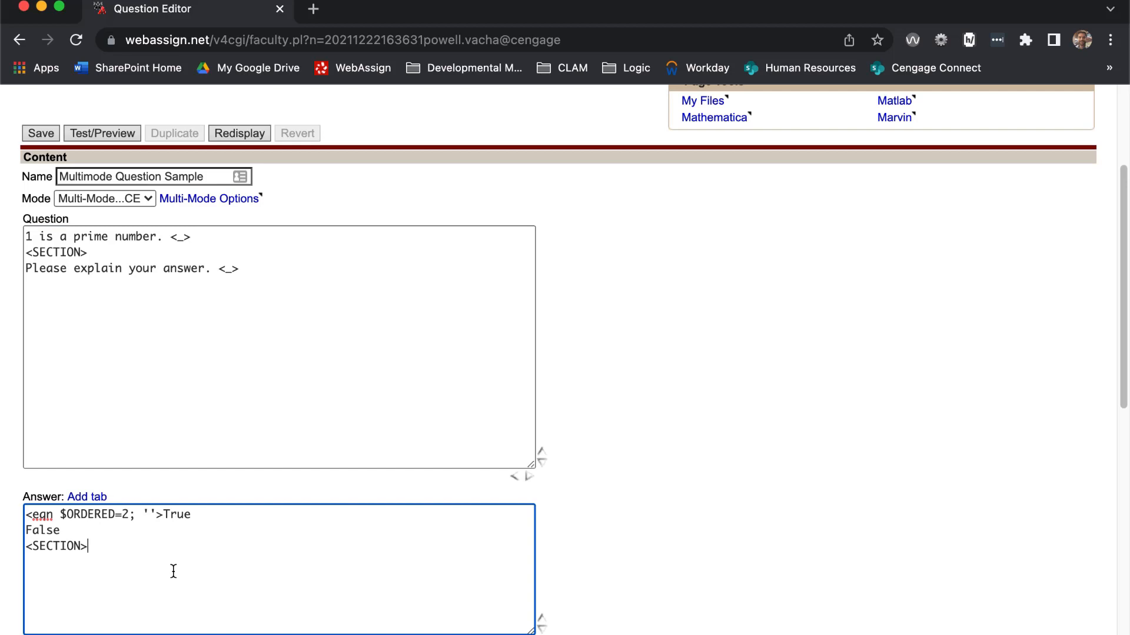
pyautogui.press('Return')
pyautogui.write('<eqn $')
pyautogui.write('rows=3; $cols')
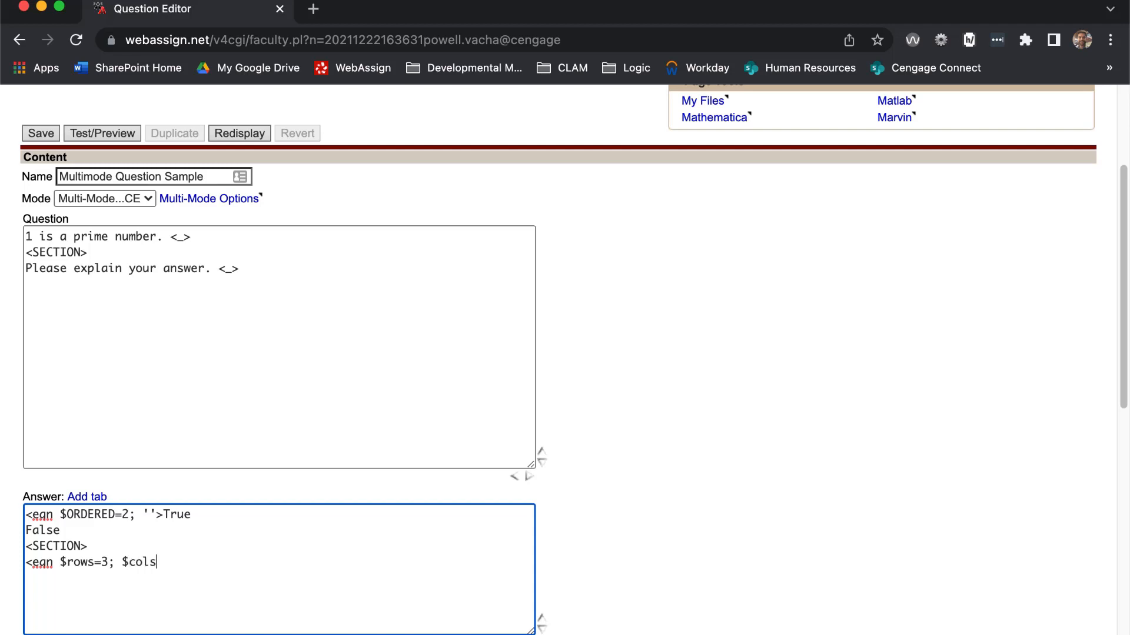
pyautogui.write("=60; ''>")
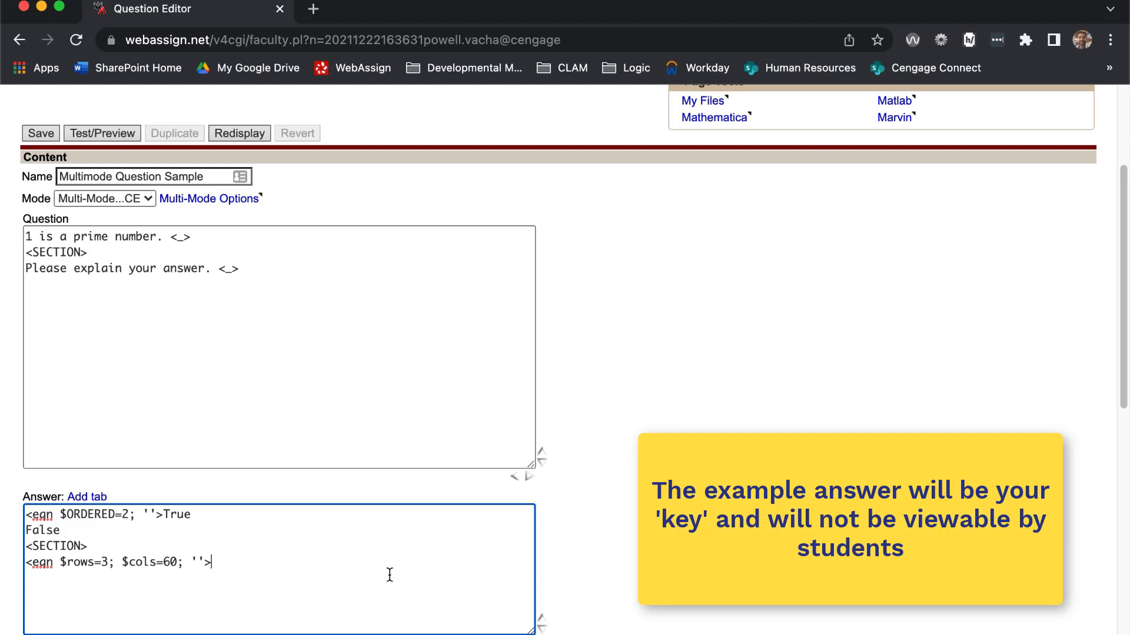
# - Enter the essay key after the size code: "Prime numbers have only two factors: 1 and itself. 1 has only one factor: itself."
pyautogui.write('Prime numbers have only two factors: 1 and itself.')
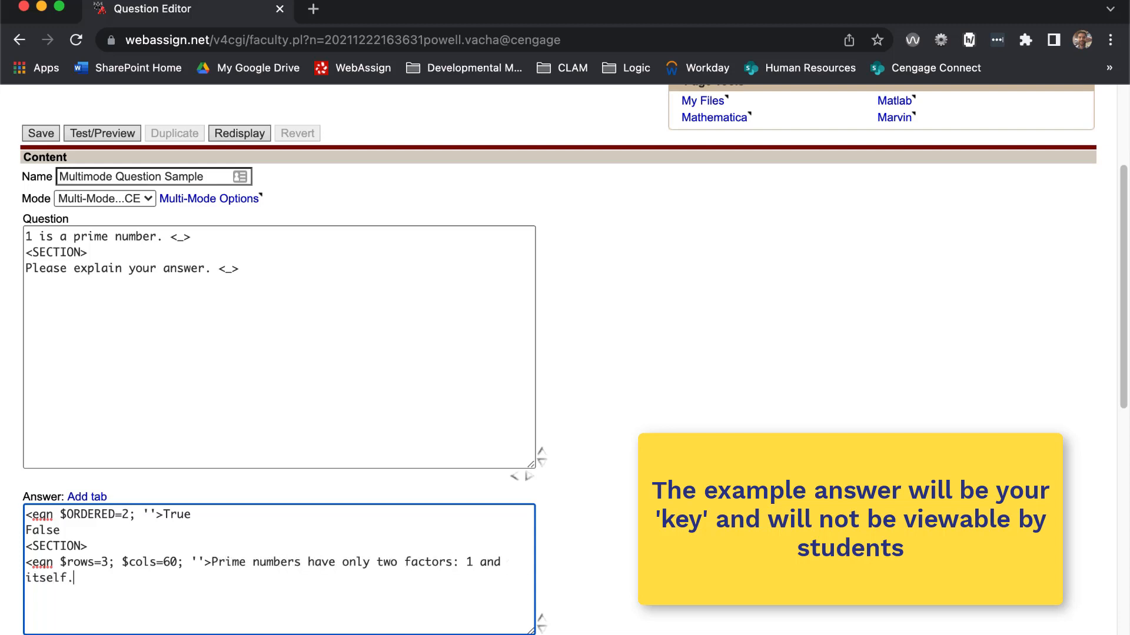
pyautogui.write(' 1 has only one factor: itself.')
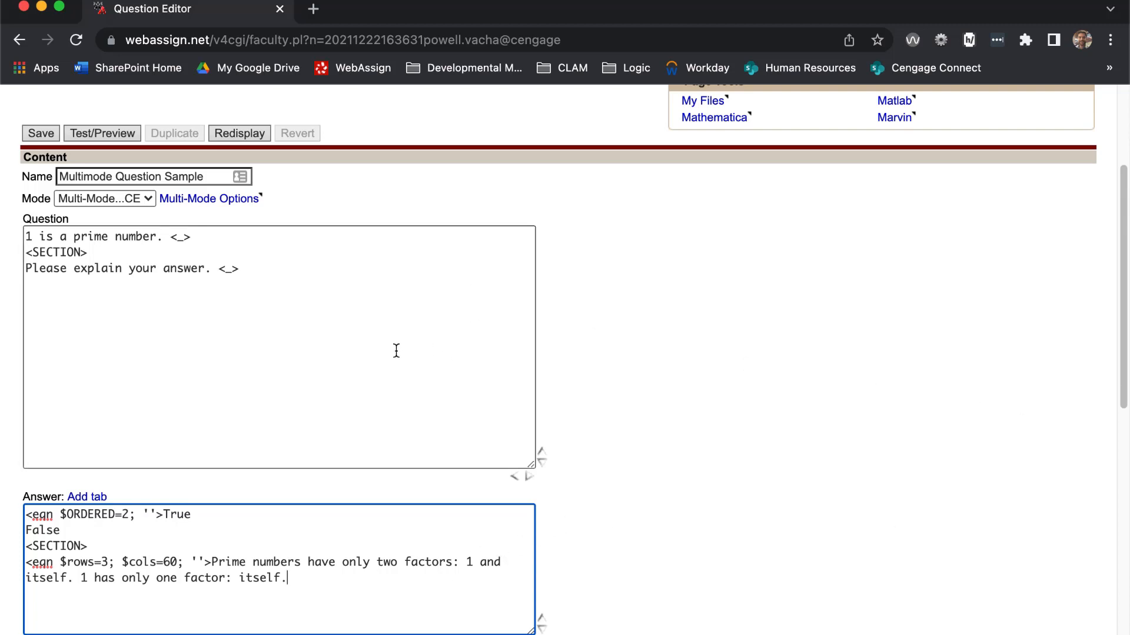
# - Preview the question and test its true/false part with both True and False
pyautogui.click(98, 135)
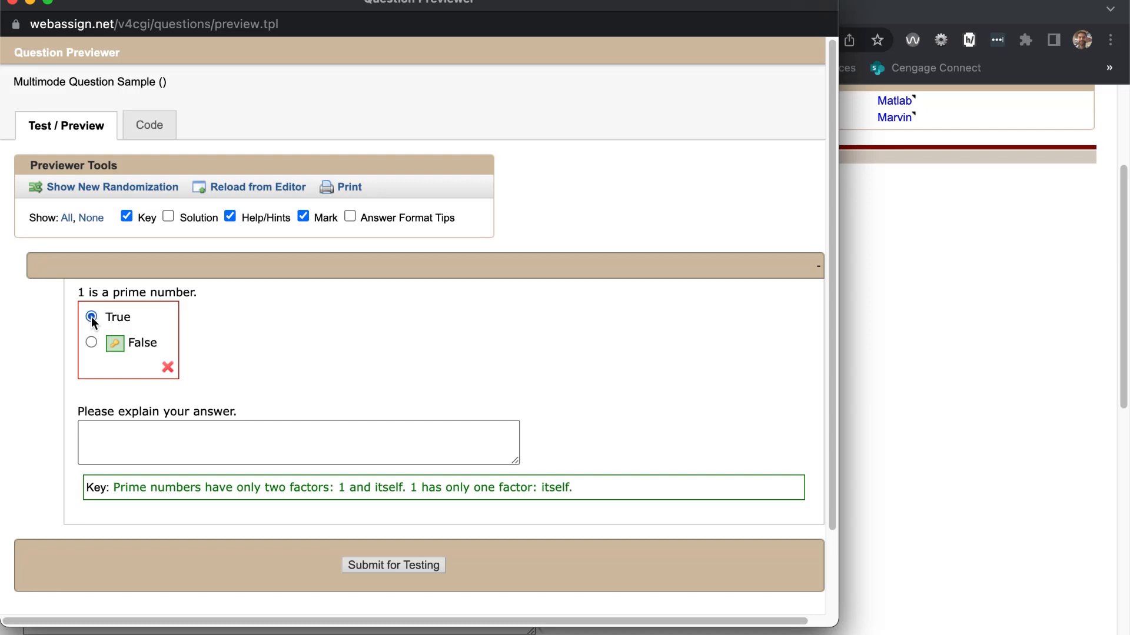
pyautogui.click(372, 566)
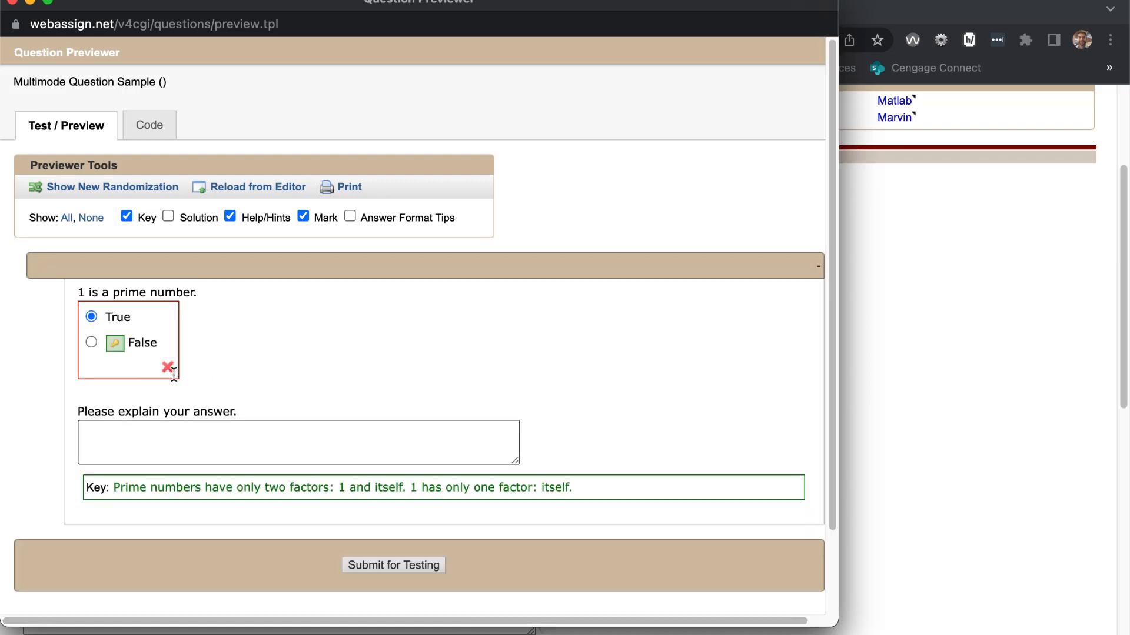
pyautogui.click(93, 342)
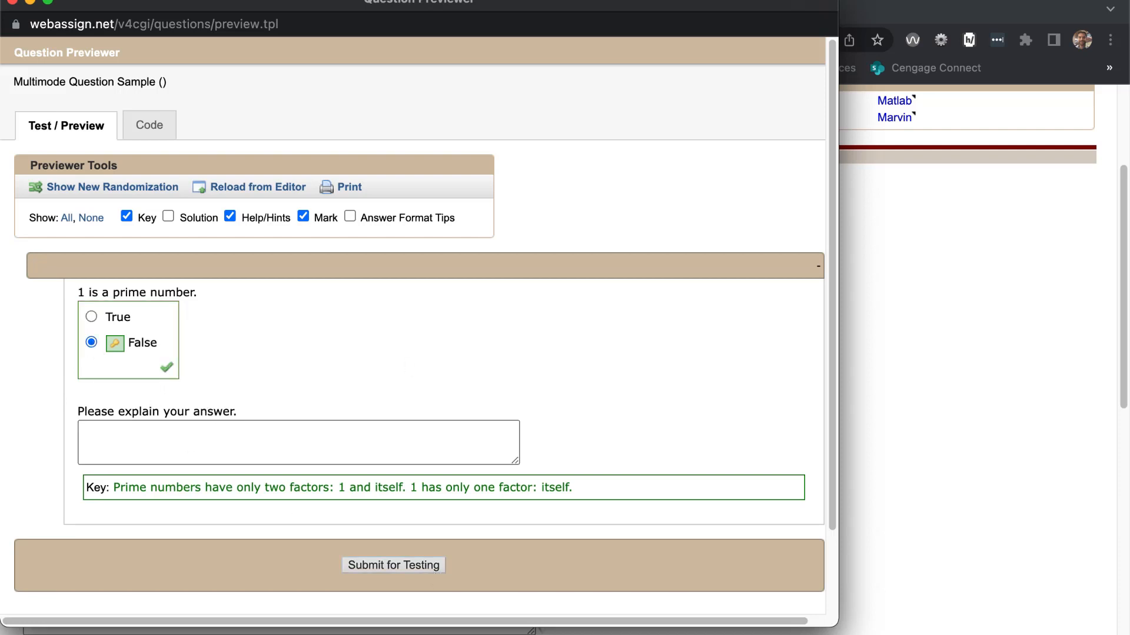
# - Enter "Because 1 only has one factor and prime numbers have two." as the test explanation and submit it for testing
pyautogui.click(315, 445)
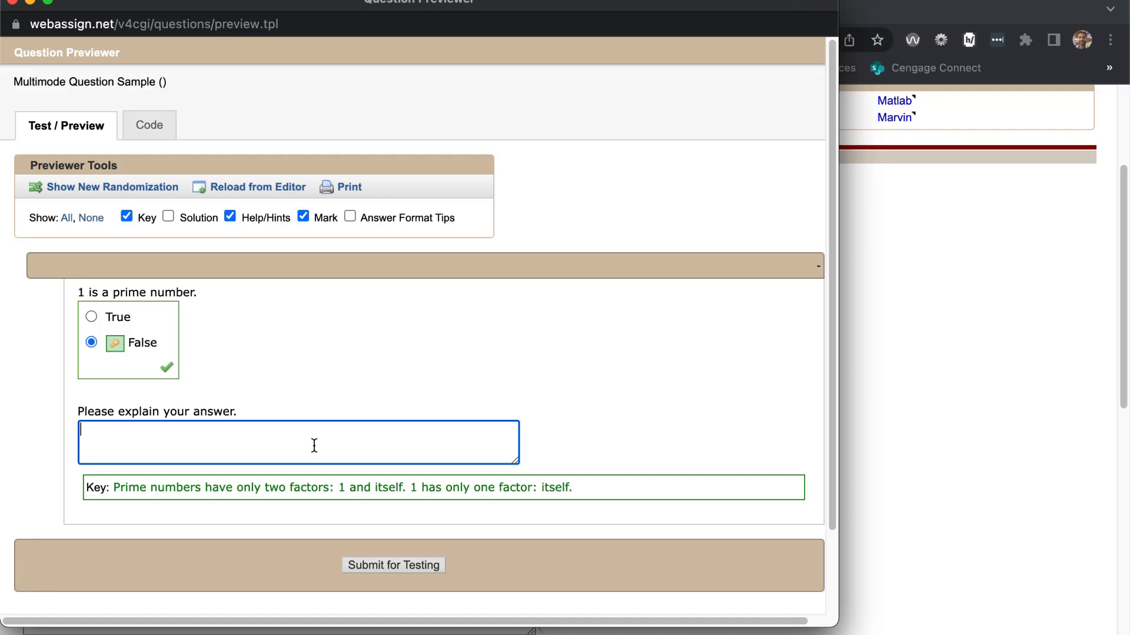
pyautogui.write('Because 1 only has one factor and prime numbers have 2')
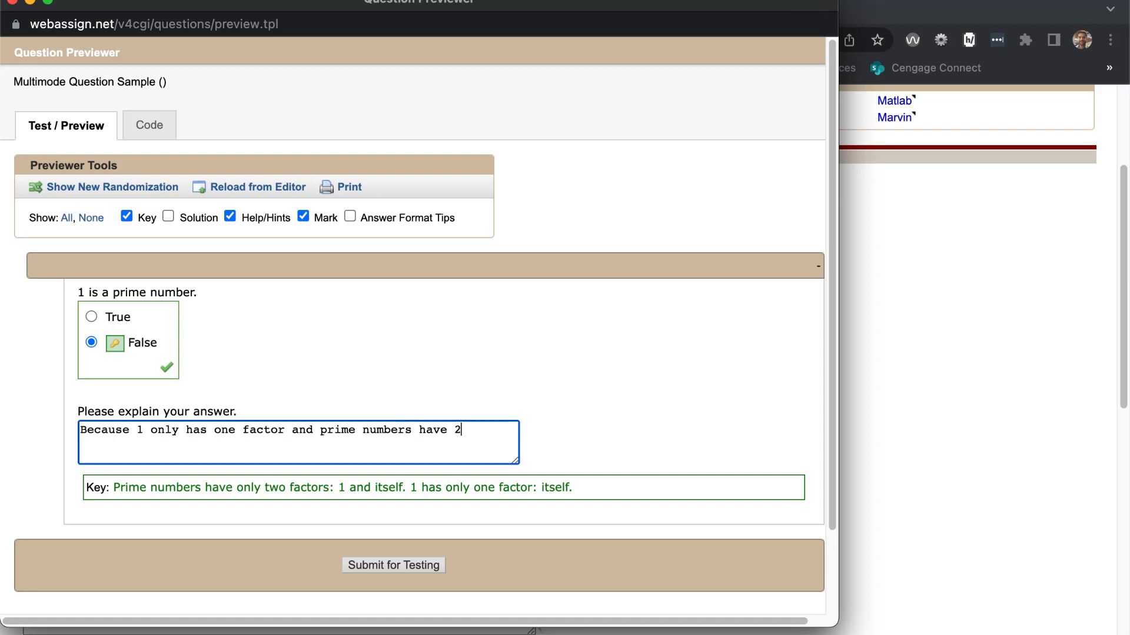
pyautogui.press('BackSpace')
pyautogui.write('two.')
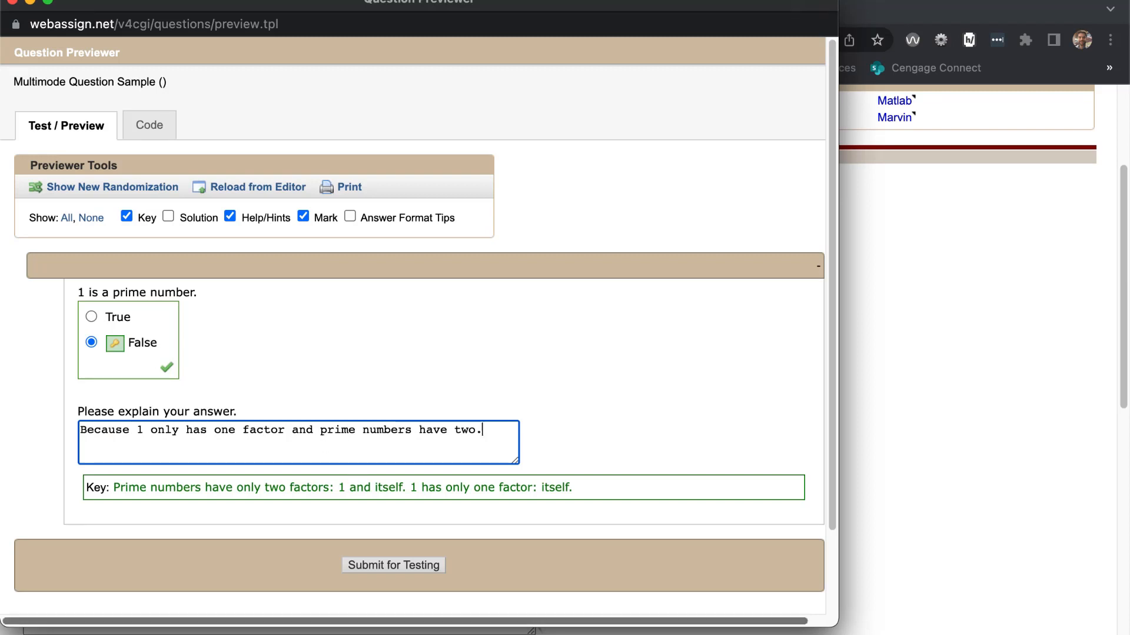
pyautogui.click(374, 571)
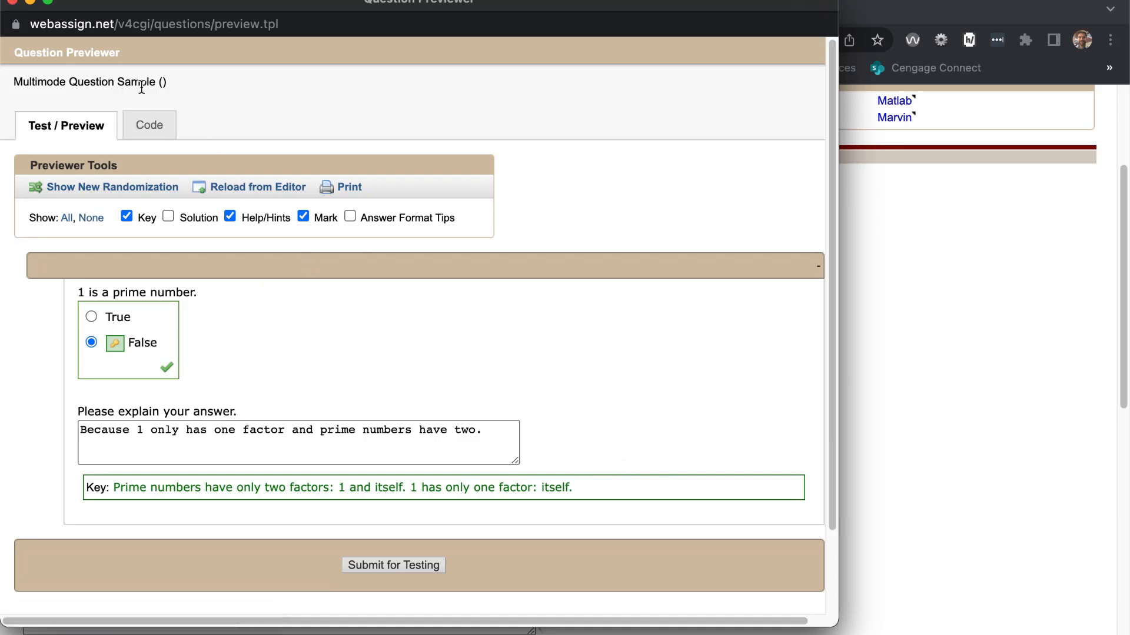
# - Close the question preview and save the new question
pyautogui.click(12, 2)
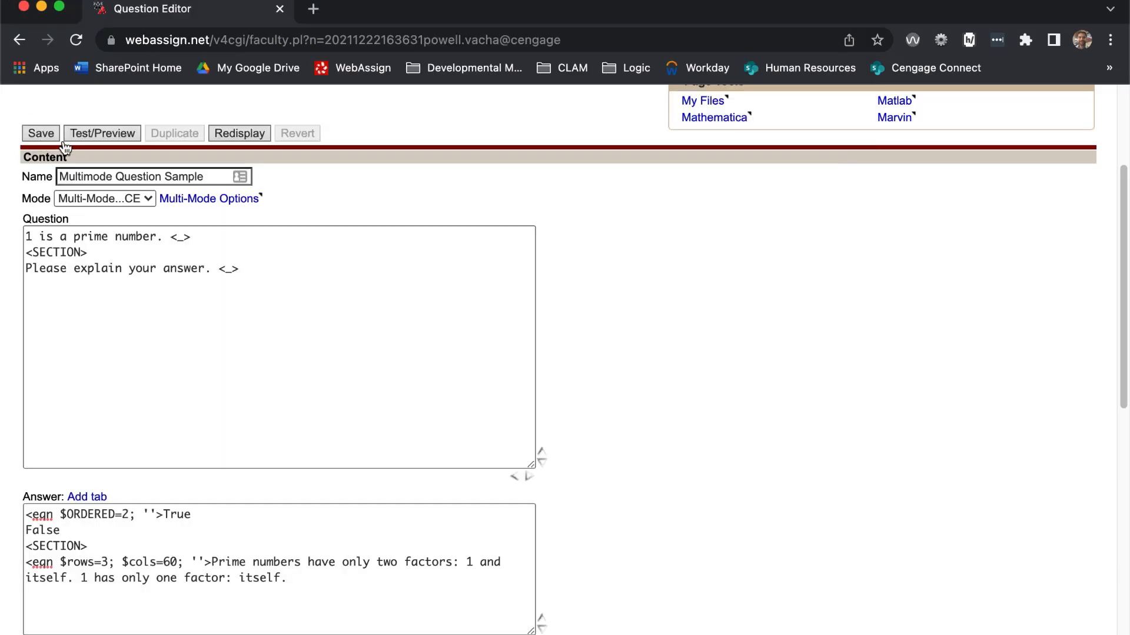
pyautogui.click(38, 138)
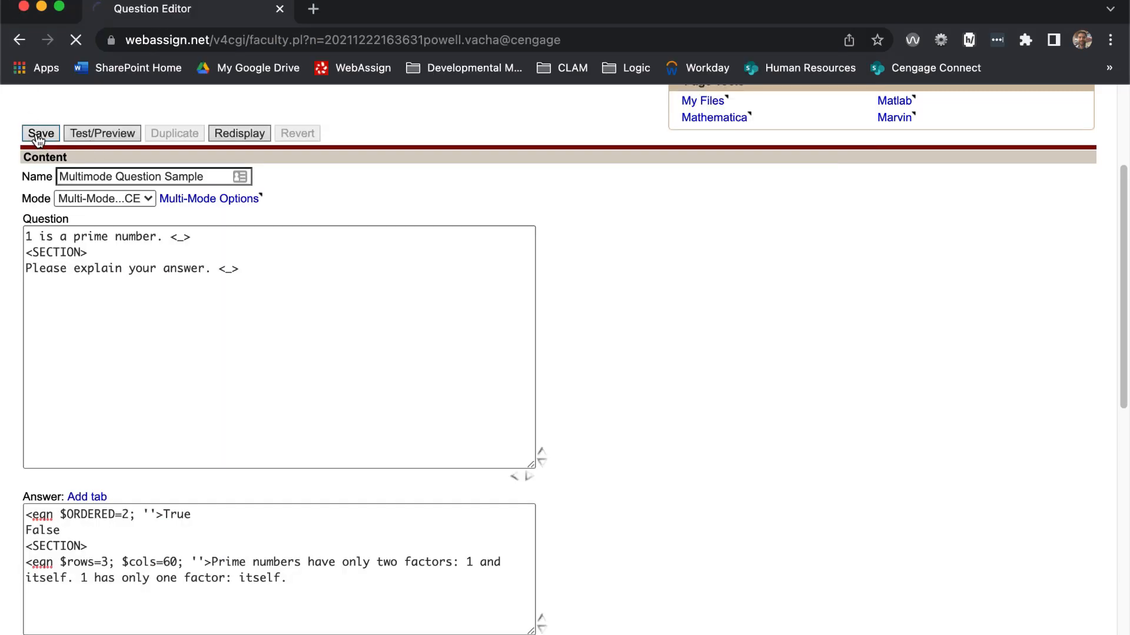